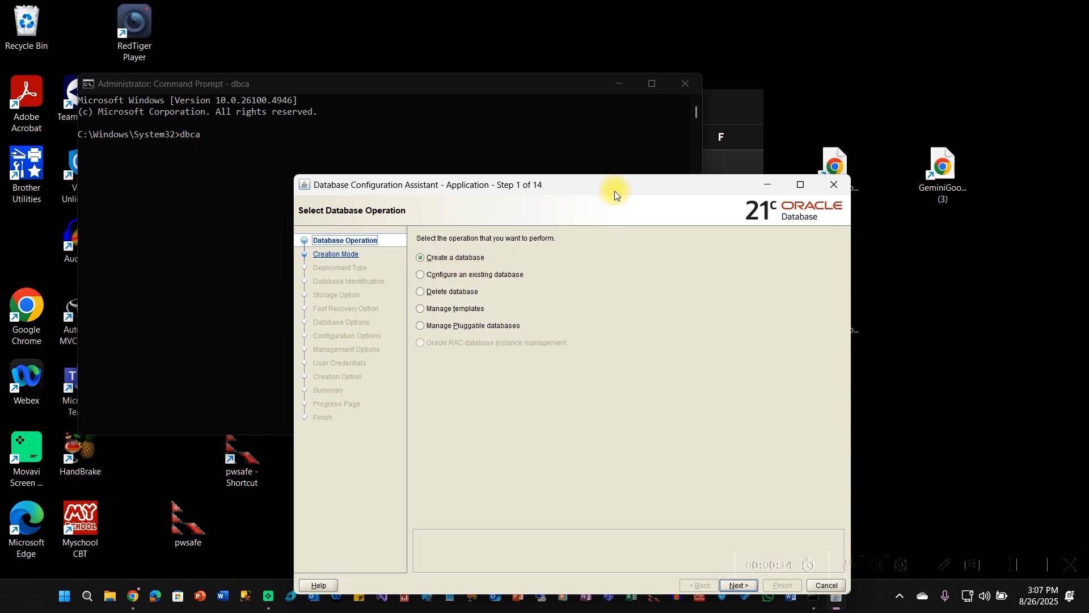
- Drag the Database Configuration Assistant window toward the upper-left of the desktop
drag(615, 191, 557, 91)
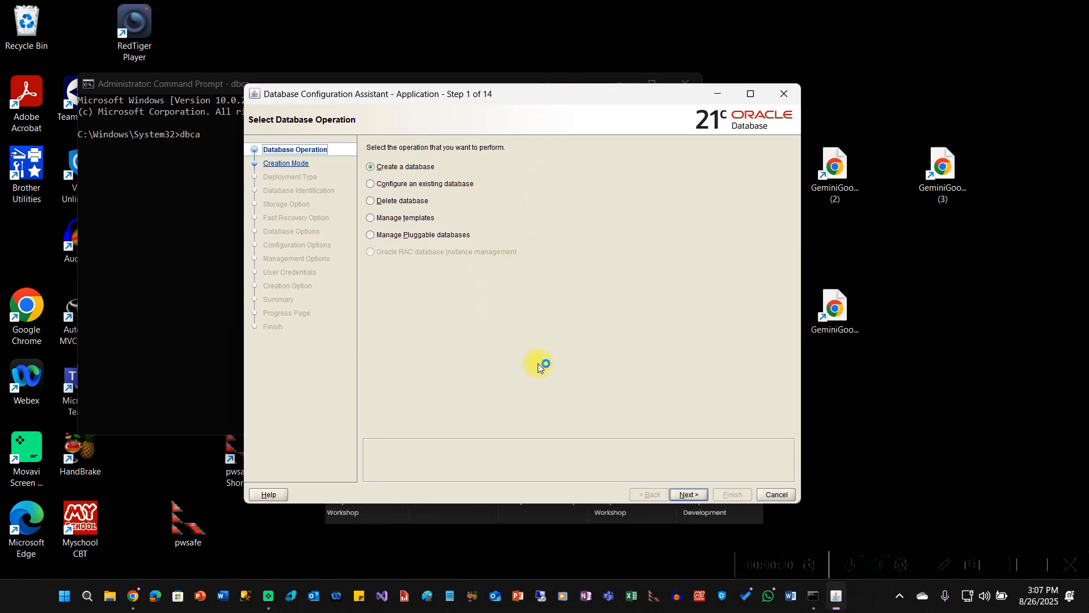
- Move to the XE Typical configuration and enter the administrative password in both password fields
click(684, 492)
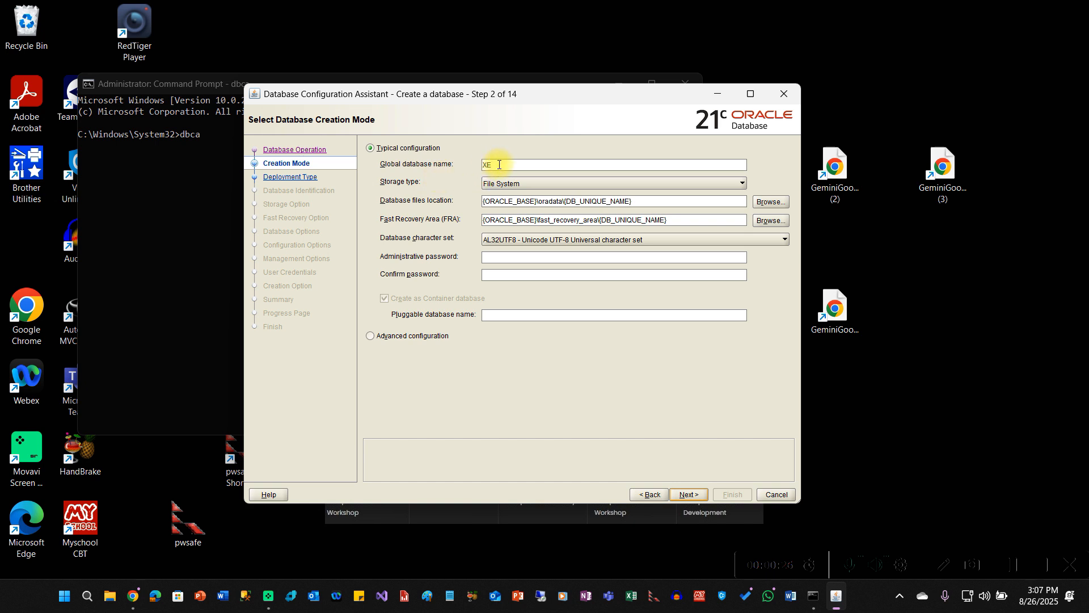
click(493, 258)
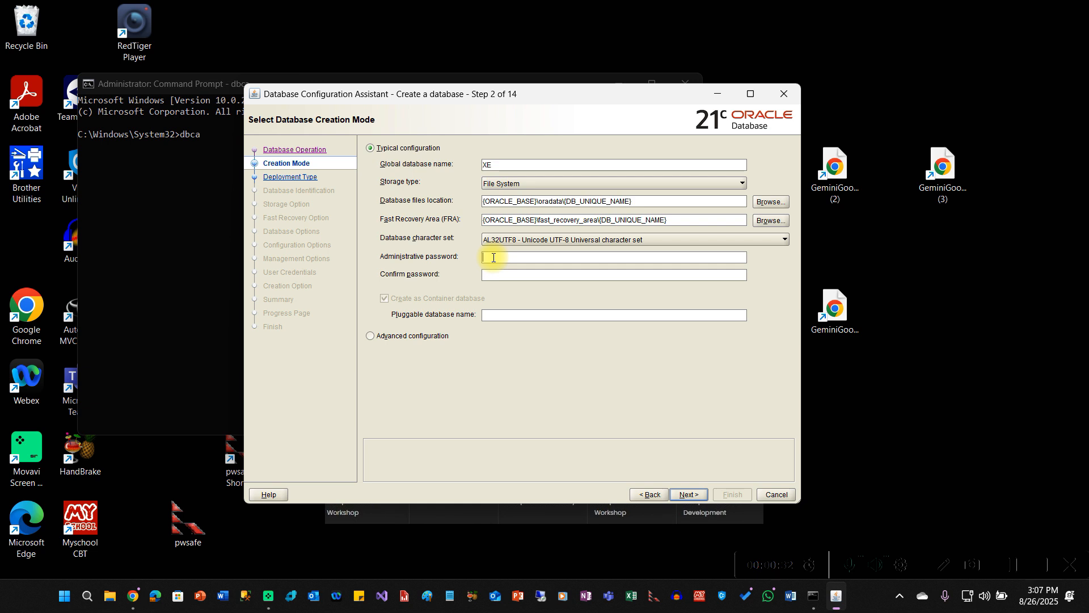
text(oracle)
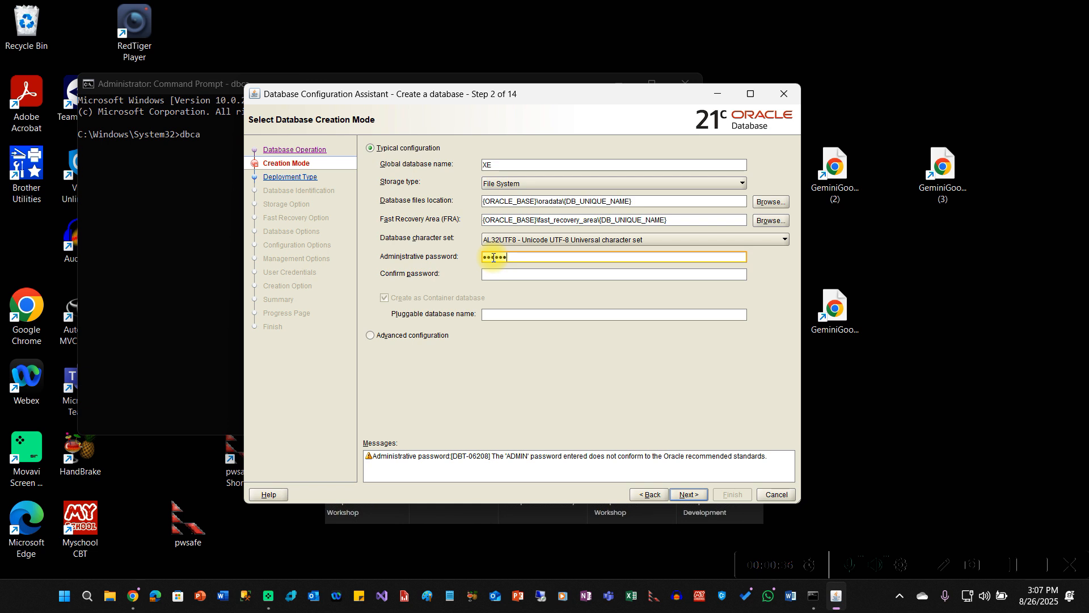
text(12)
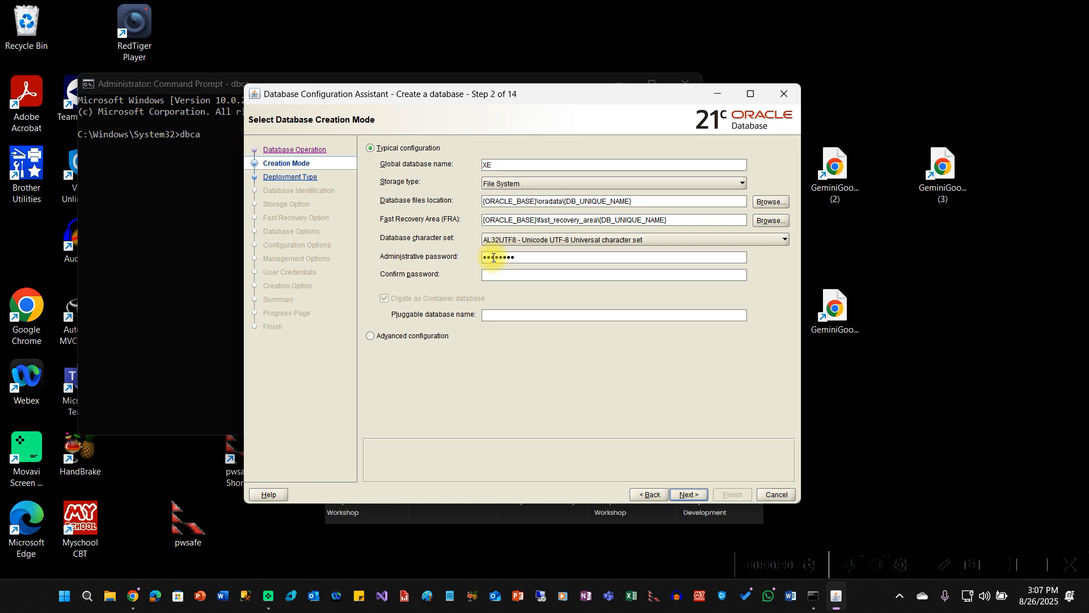
text(or)
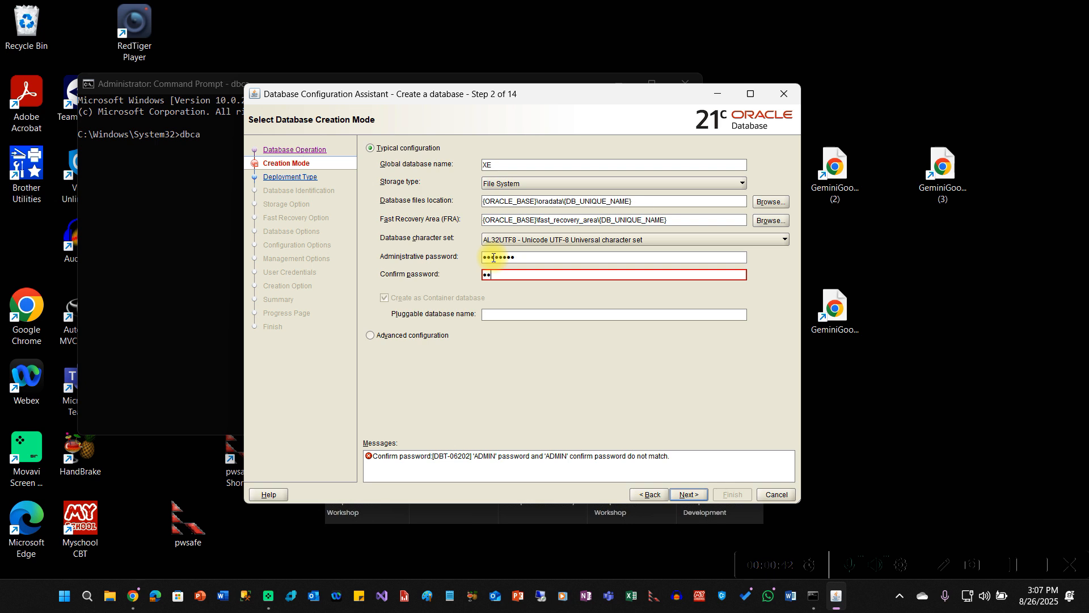
text(acle12)
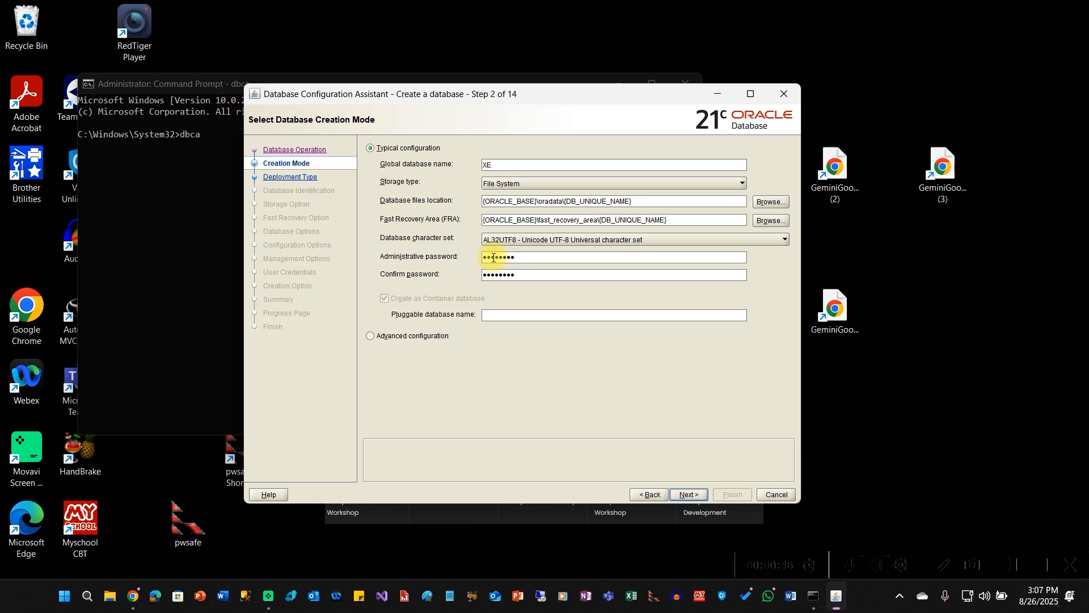
click(504, 318)
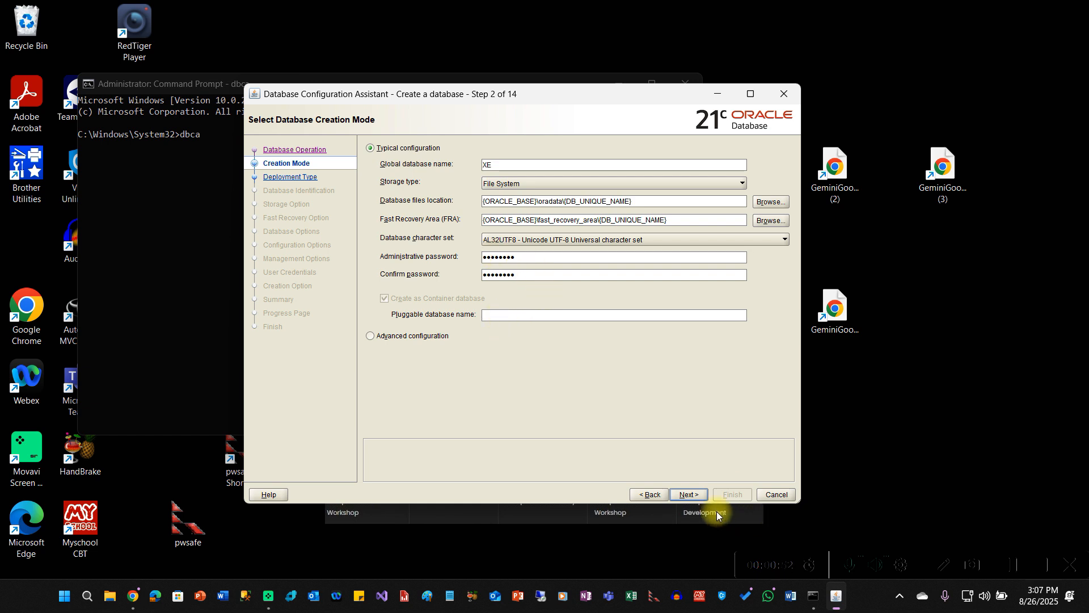
- Name the pluggable database xe_pdb and retry, dismissing the validation and XE-already-exists errors
click(688, 493)
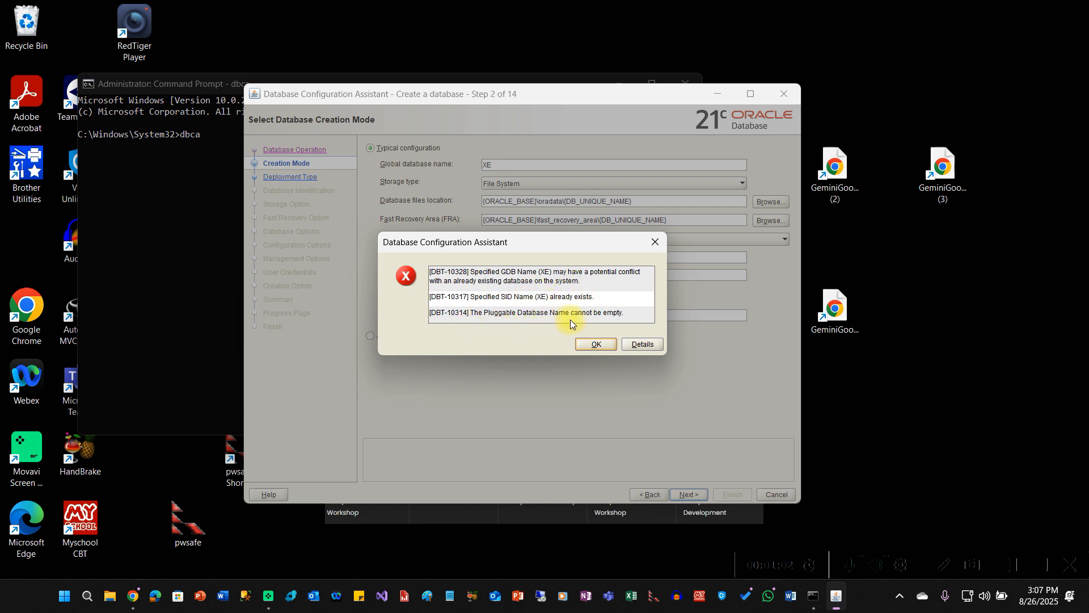
click(596, 344)
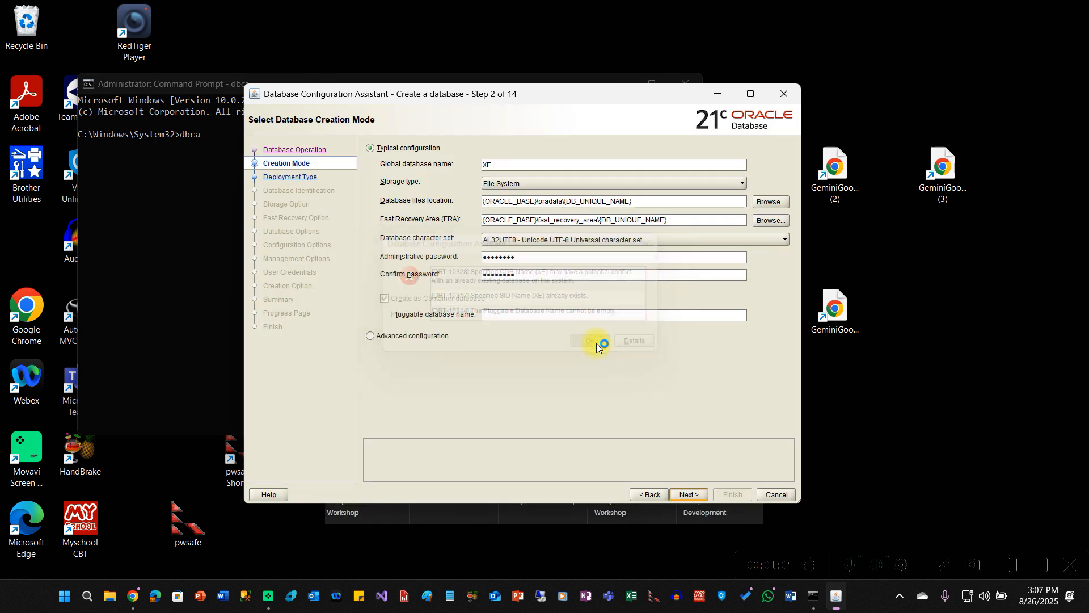
click(526, 318)
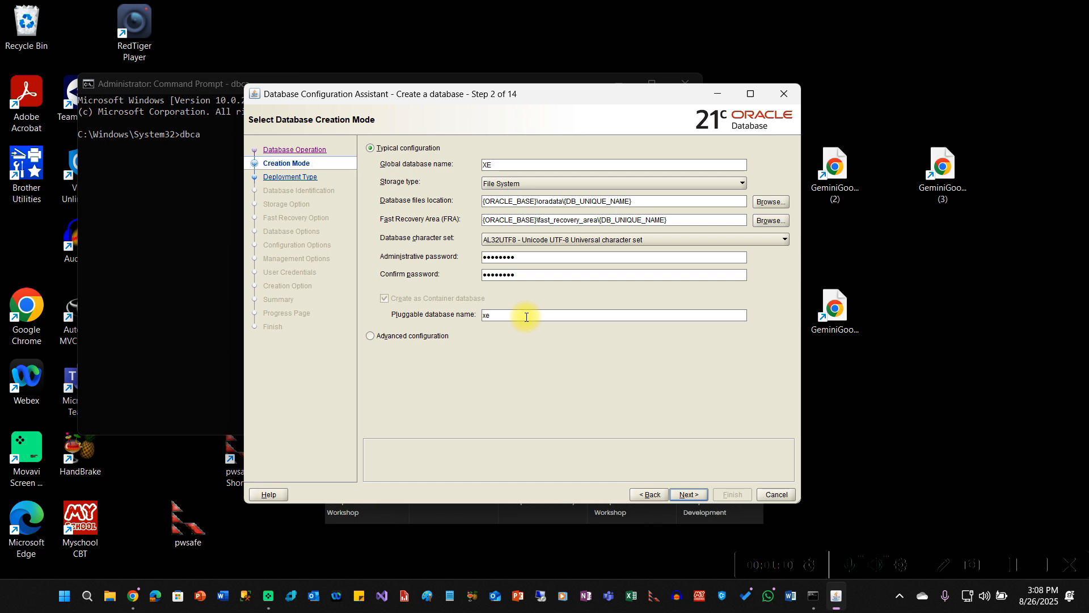
text(xe_pdb)
click(689, 494)
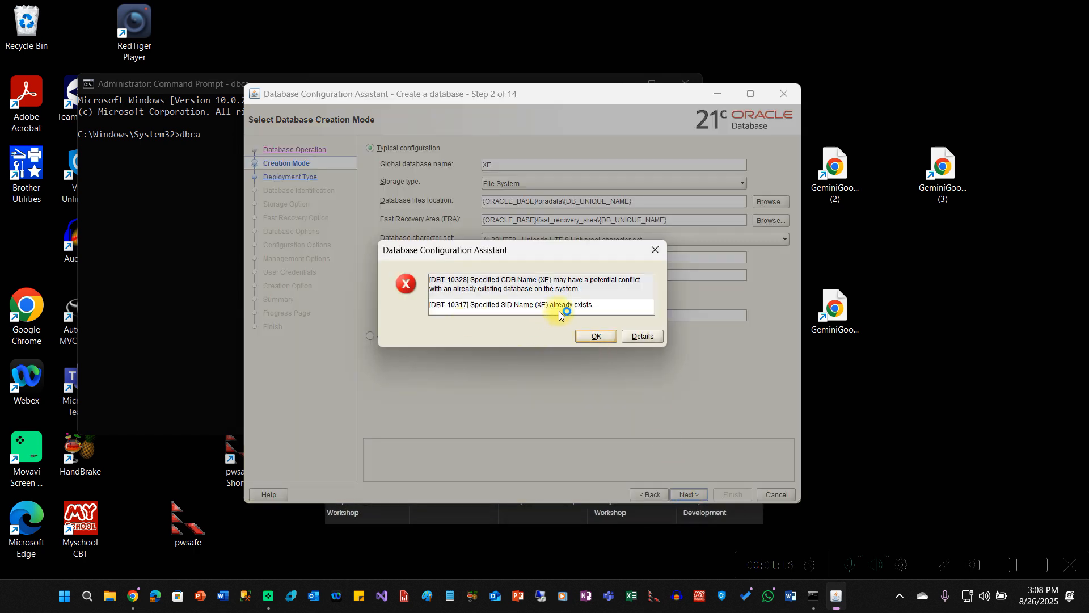
click(600, 337)
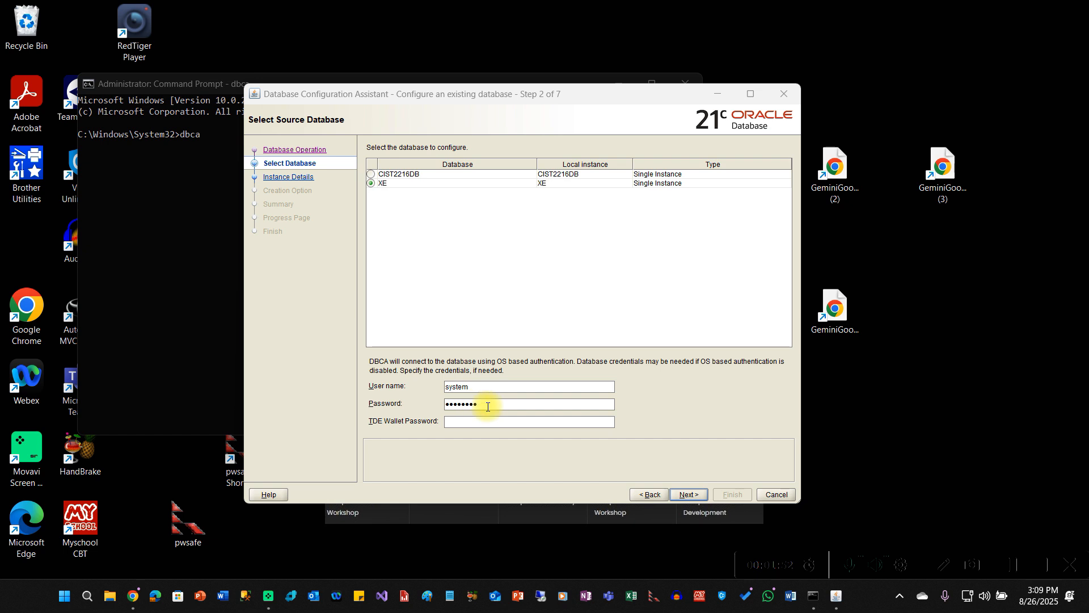
- Proceed with XE selected as the existing database to configure
click(695, 496)
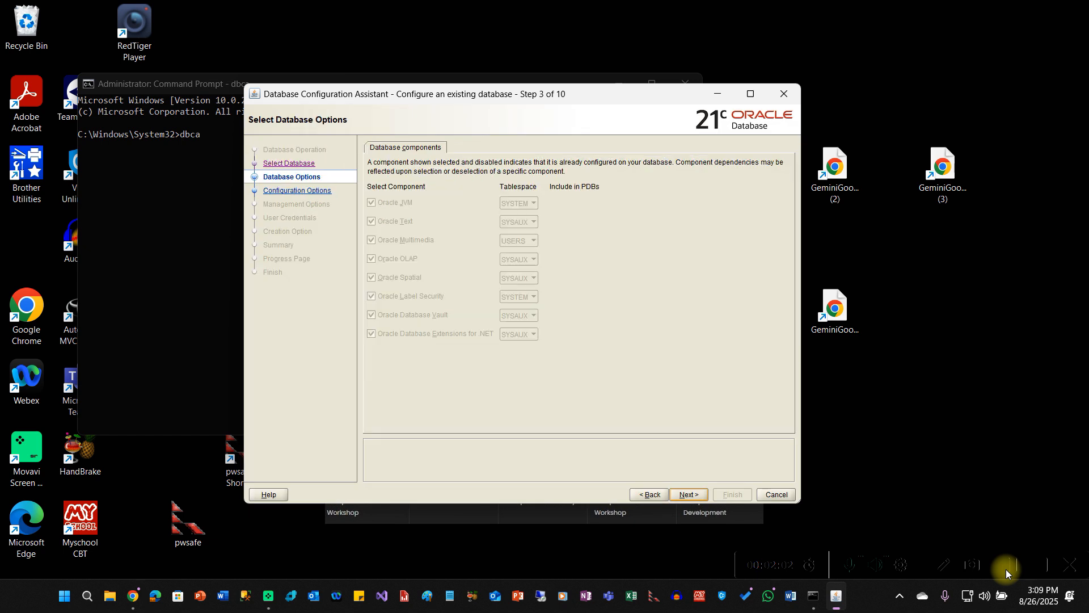
- Keep defaults: no Database Vault or Label Security, dedicated server mode, Oracle R in SYSAUX. Then finish
click(688, 495)
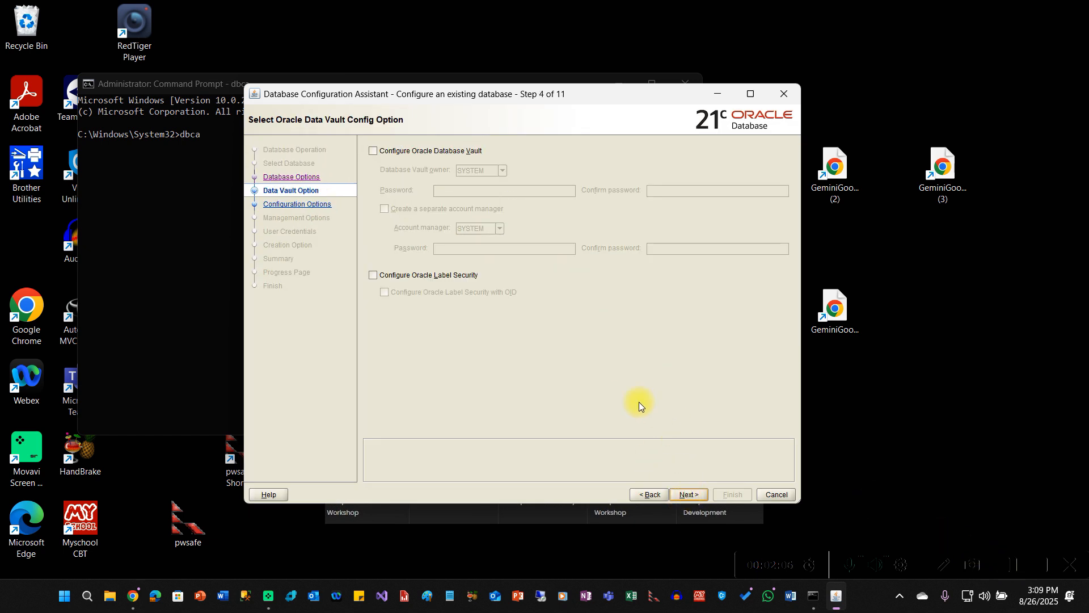
click(690, 494)
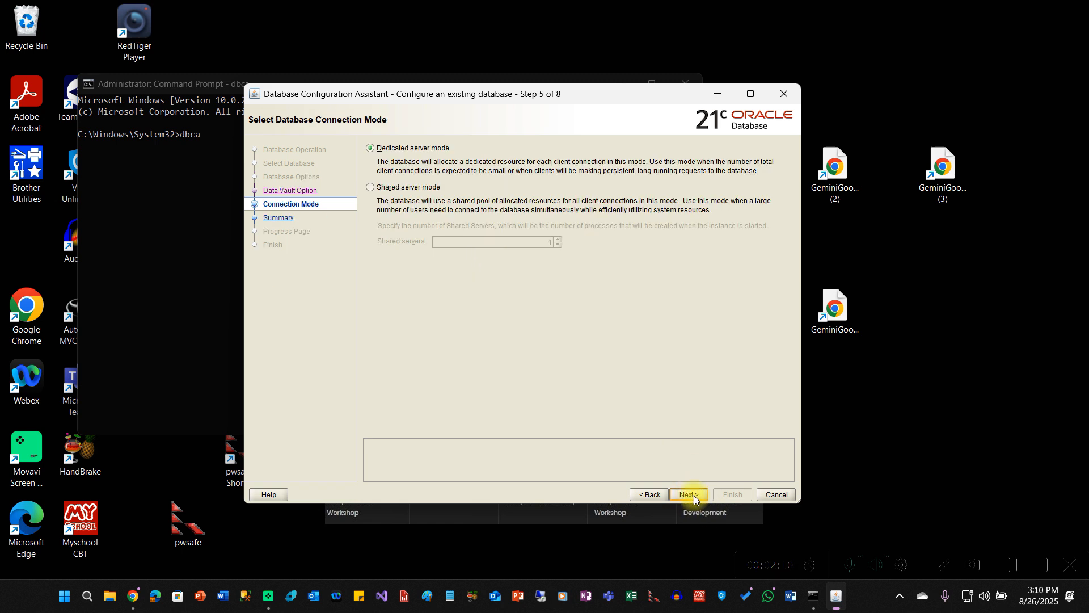
click(689, 494)
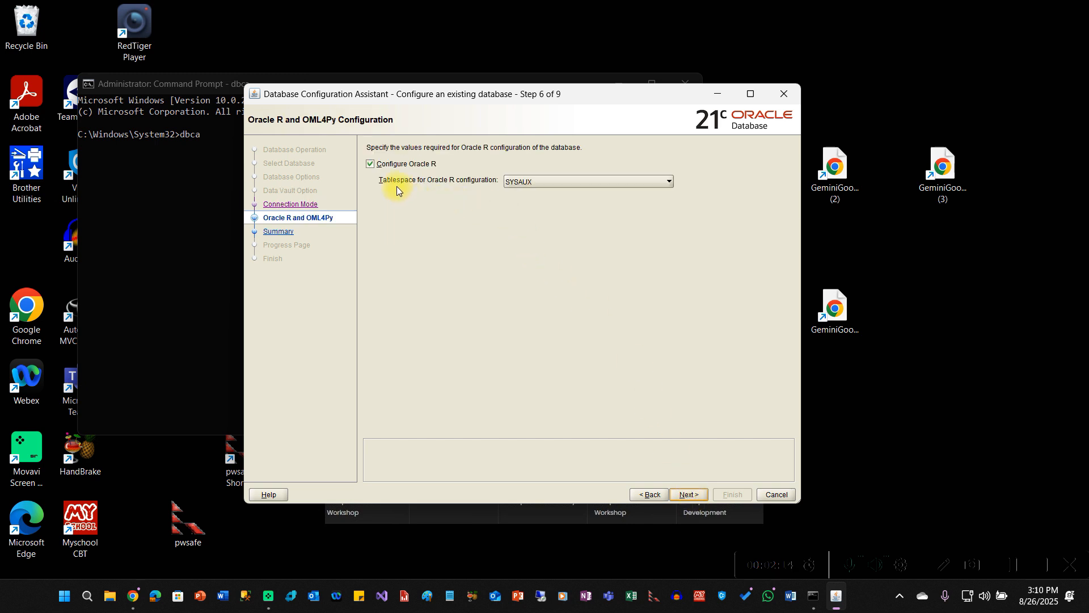
click(688, 493)
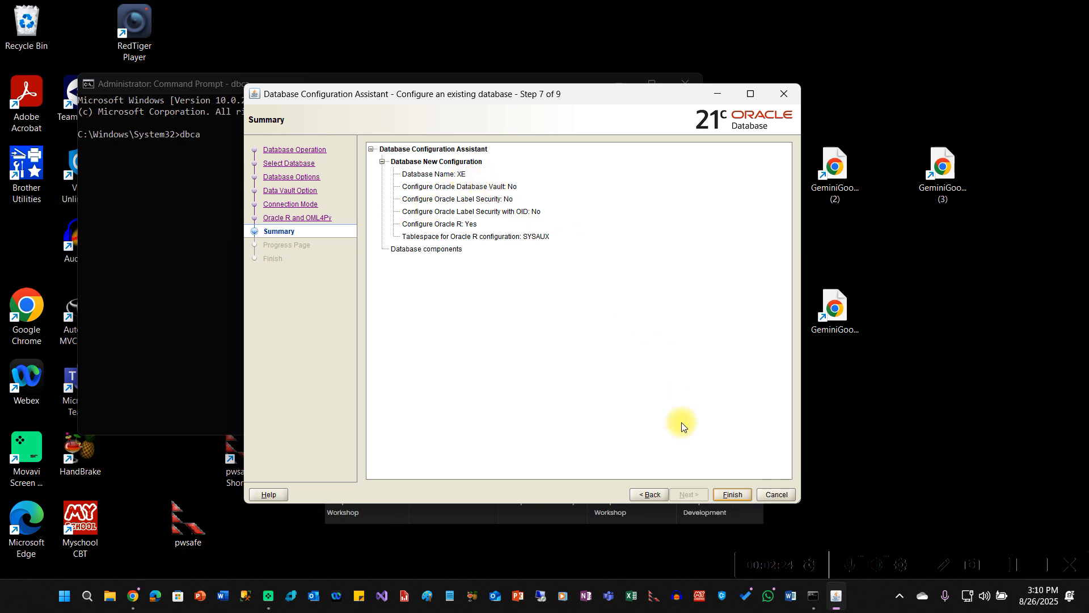
click(731, 496)
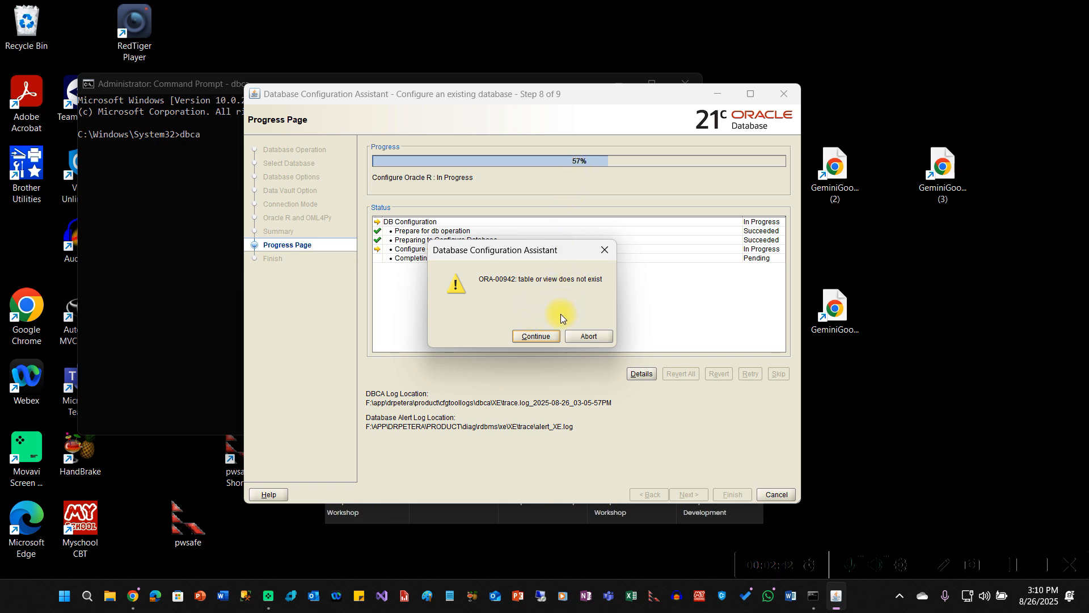
- Ignore the repeated ORA-00942 errors until XE configuration completes, then close DBCA
drag(528, 250, 532, 285)
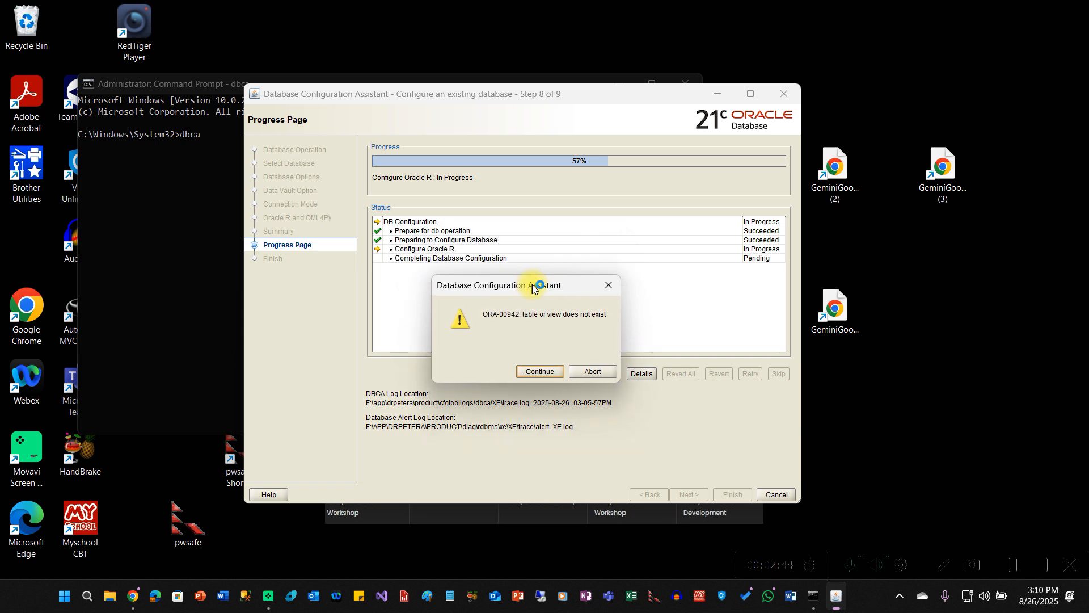
click(551, 371)
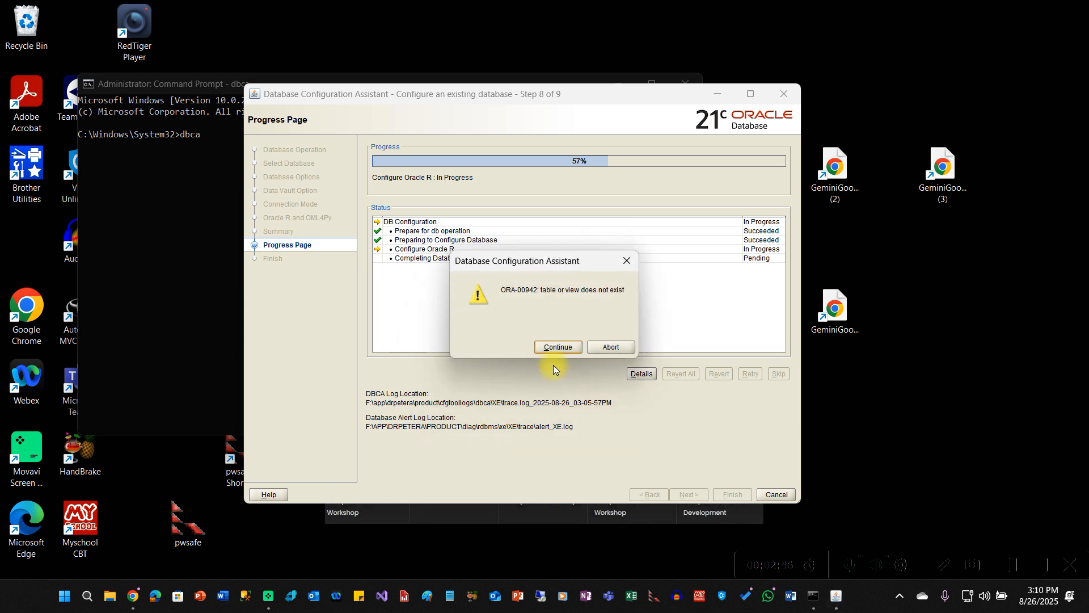
click(559, 347)
click(556, 347)
click(557, 349)
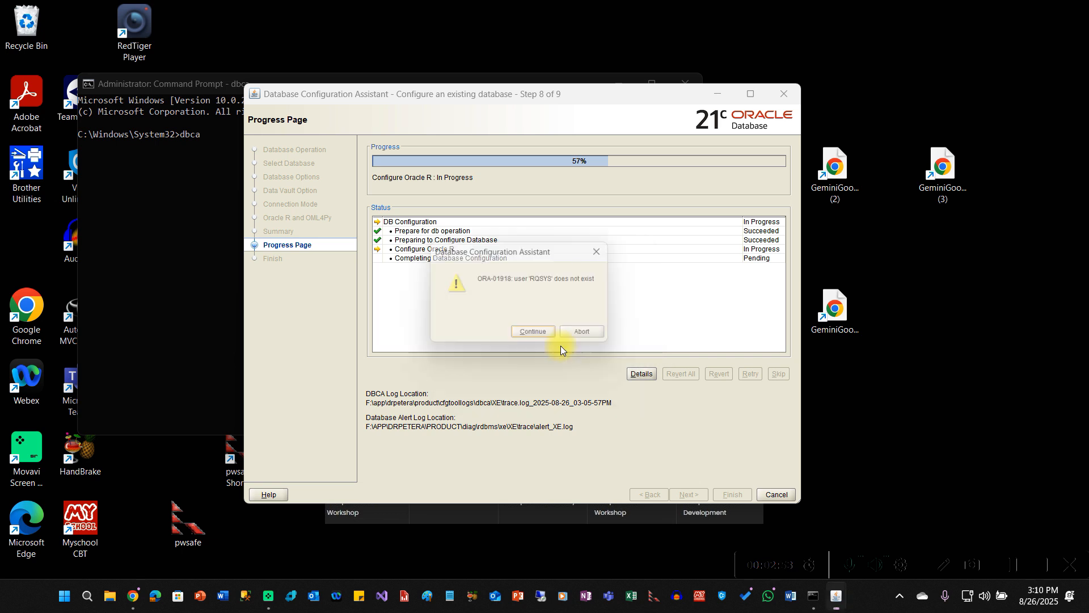
click(1016, 566)
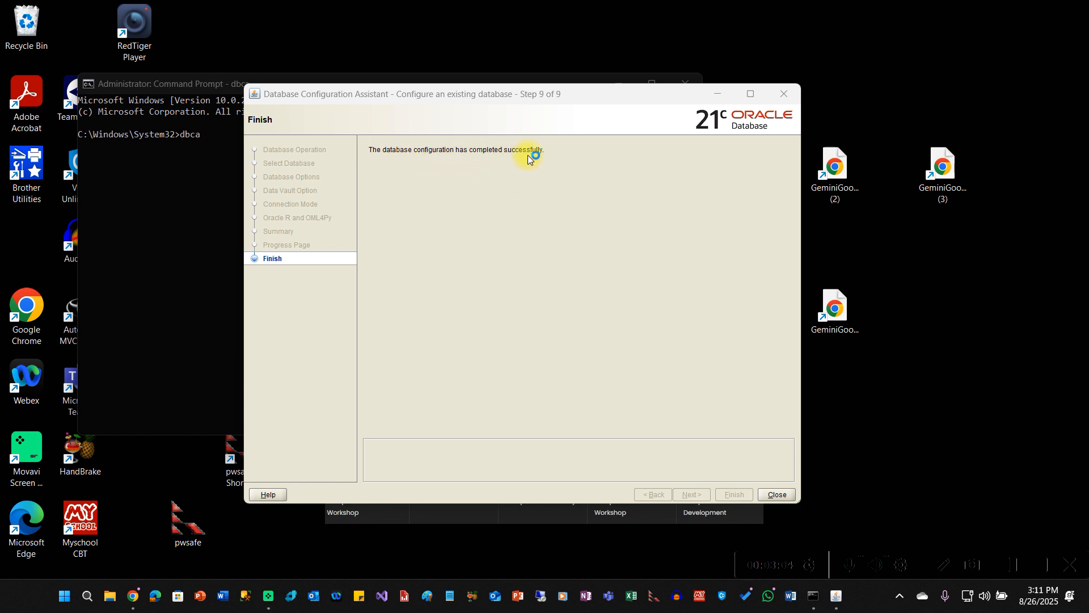
click(787, 494)
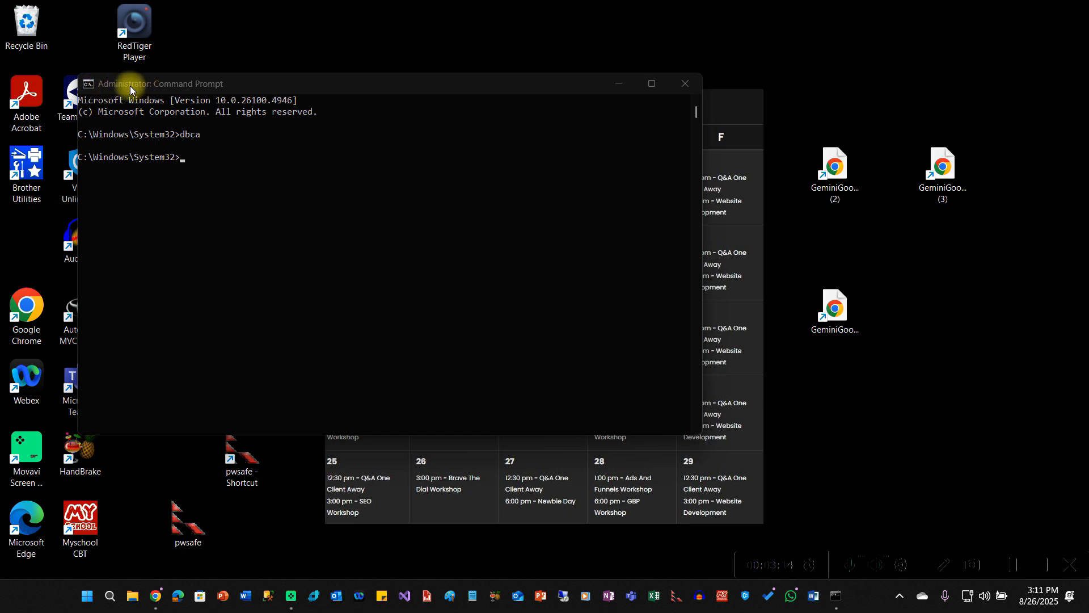
- Connect SQL*Plus with 'sqlplus / as sysdba' and issue the startup command
click(199, 161)
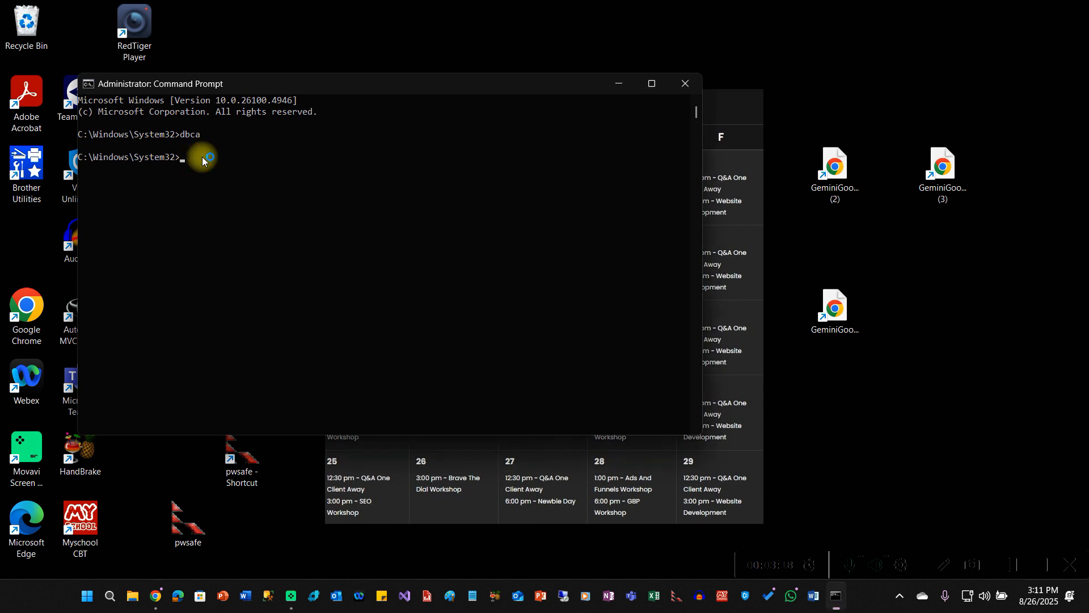
text(sqlplus / as sysdba)
key(Return)
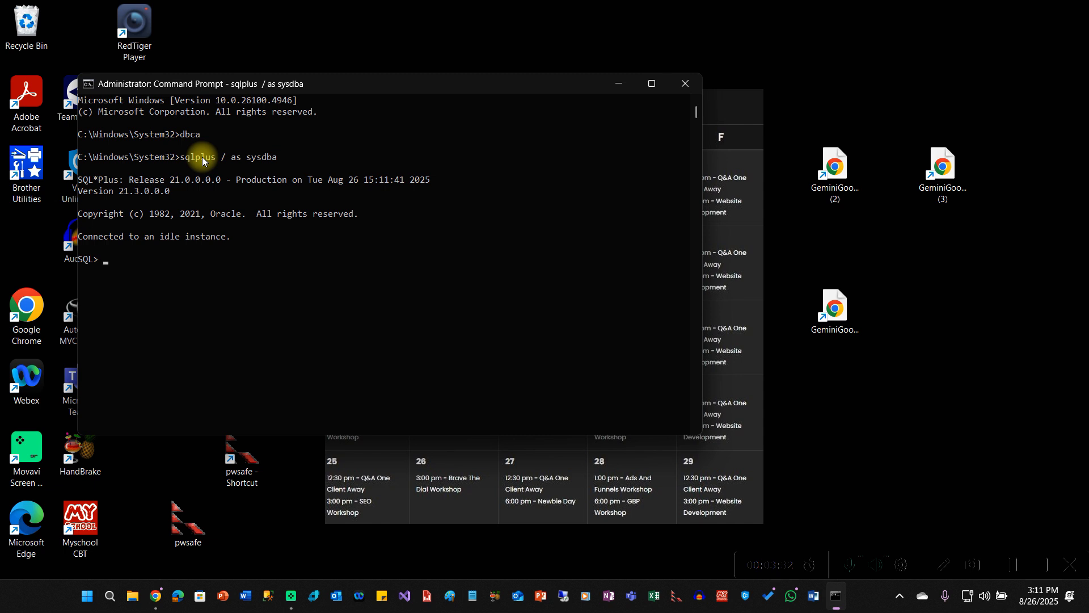
text(startup)
key(Return)
- Choose CIST2216DB for deletion with SYS credentials and toggle De-register from EM
click(1008, 570)
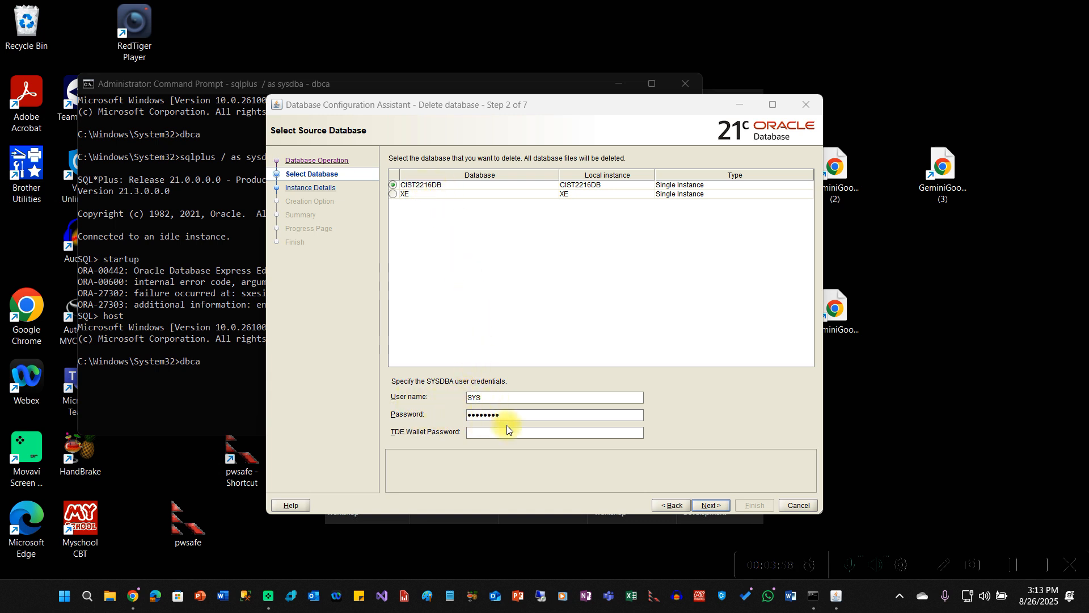
click(711, 506)
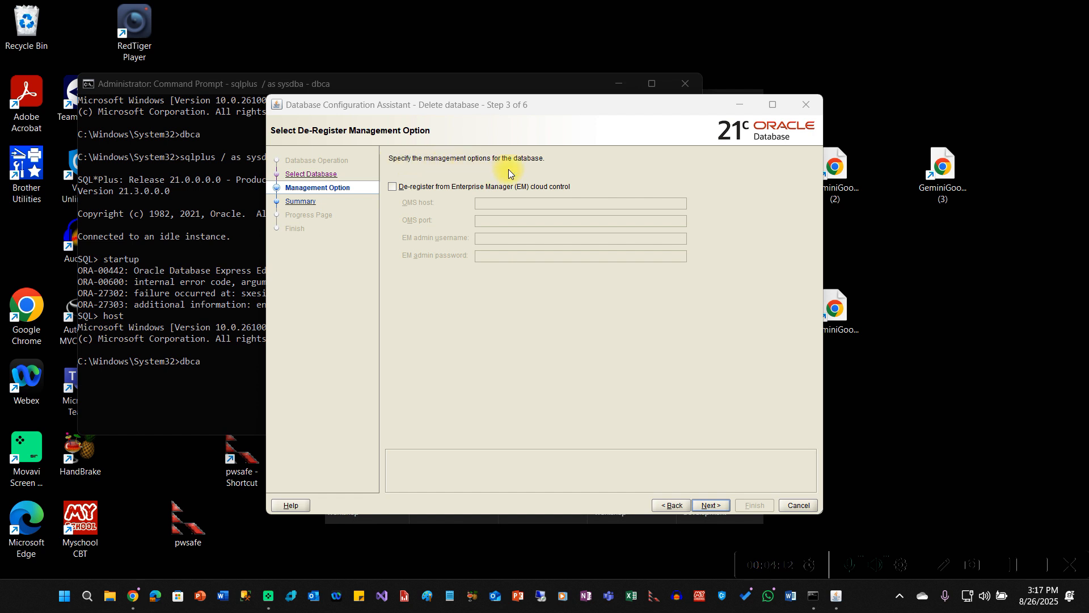
click(392, 188)
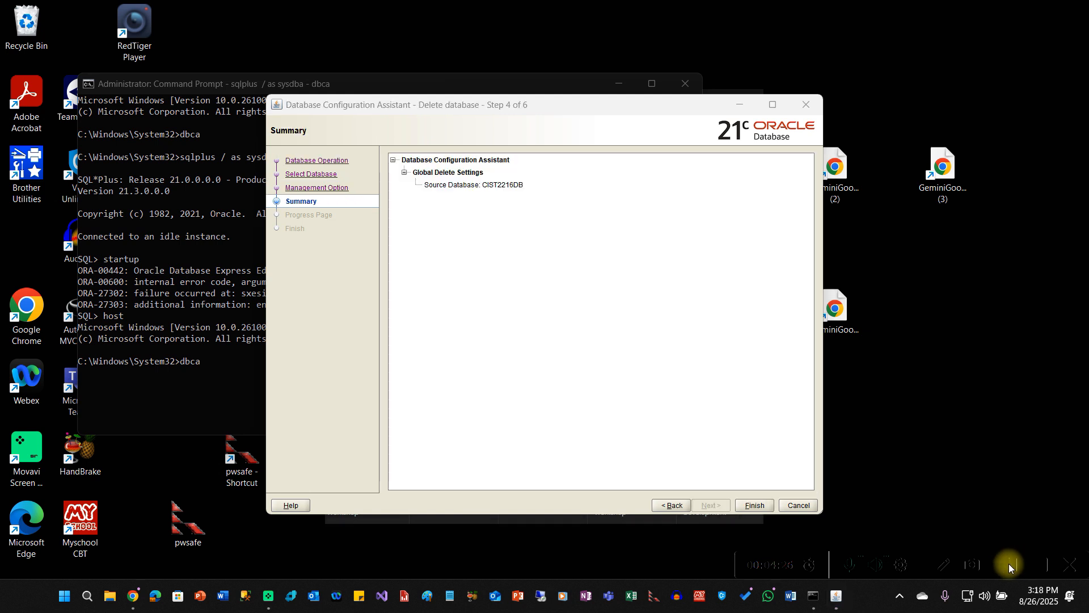
- Finish the Summary, confirm destroying CIST2216DB's instance and datafiles, then close DBCA
click(441, 200)
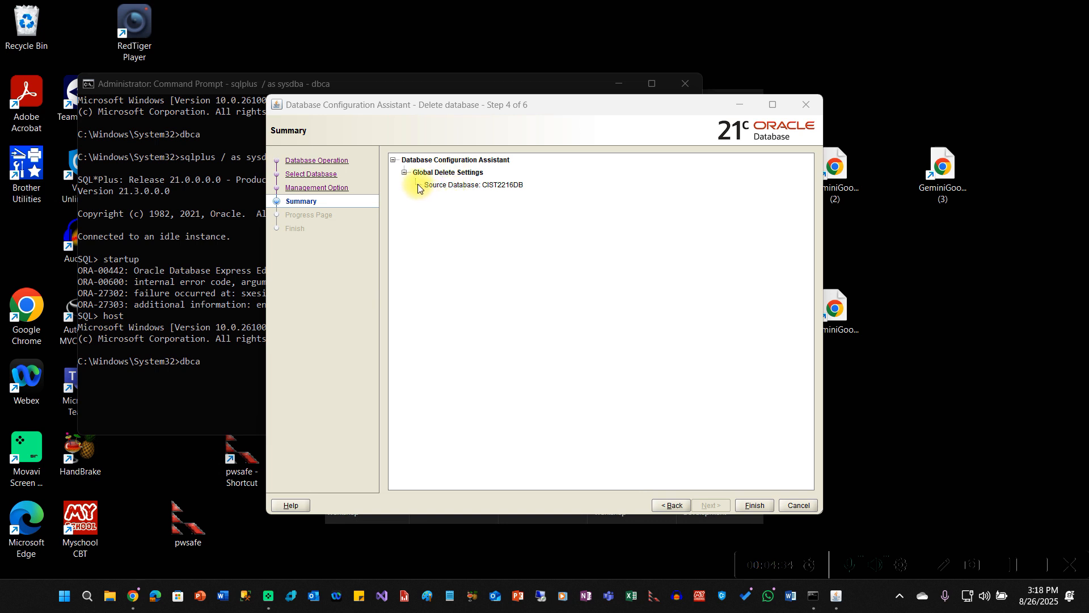
click(464, 185)
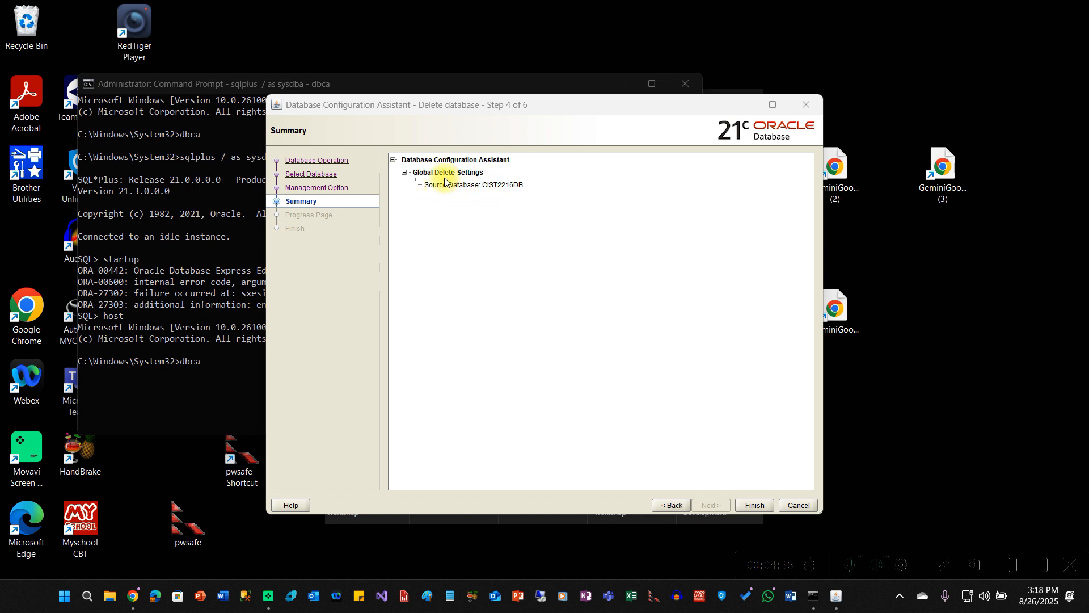
click(500, 189)
click(754, 503)
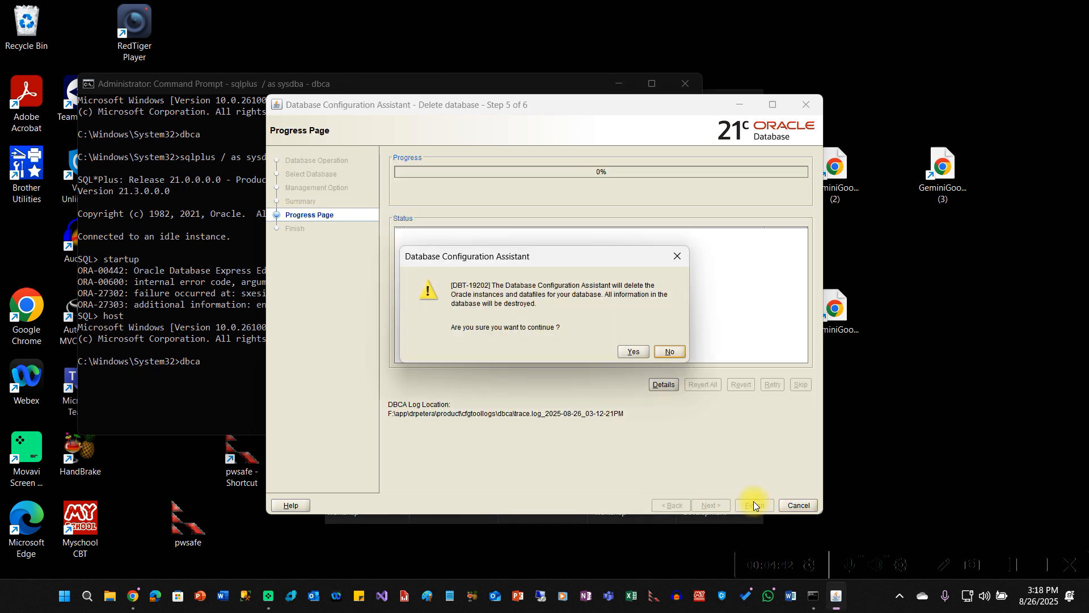
click(636, 353)
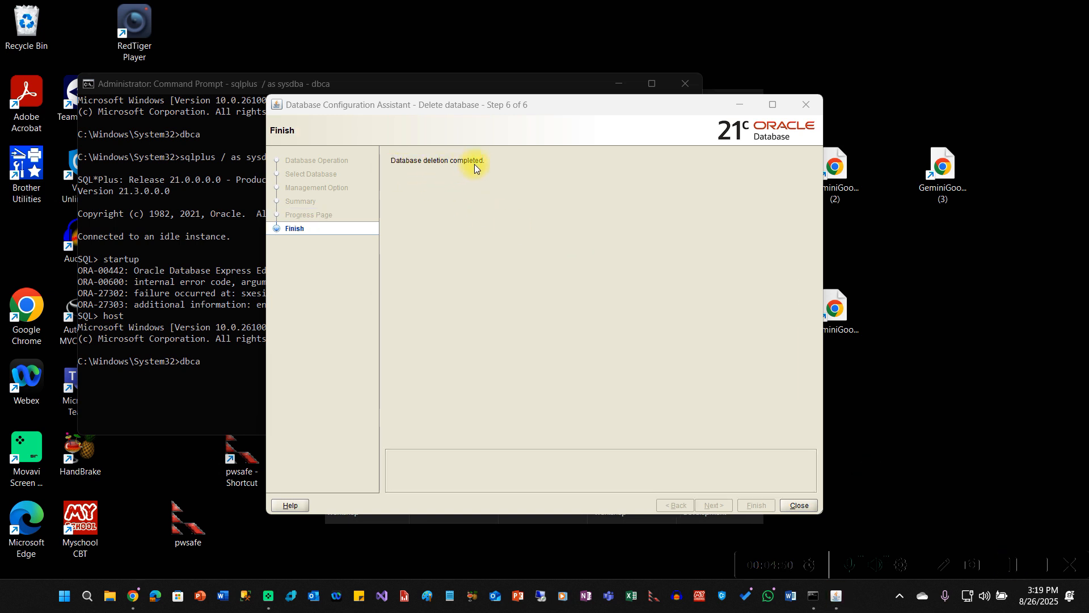
click(800, 505)
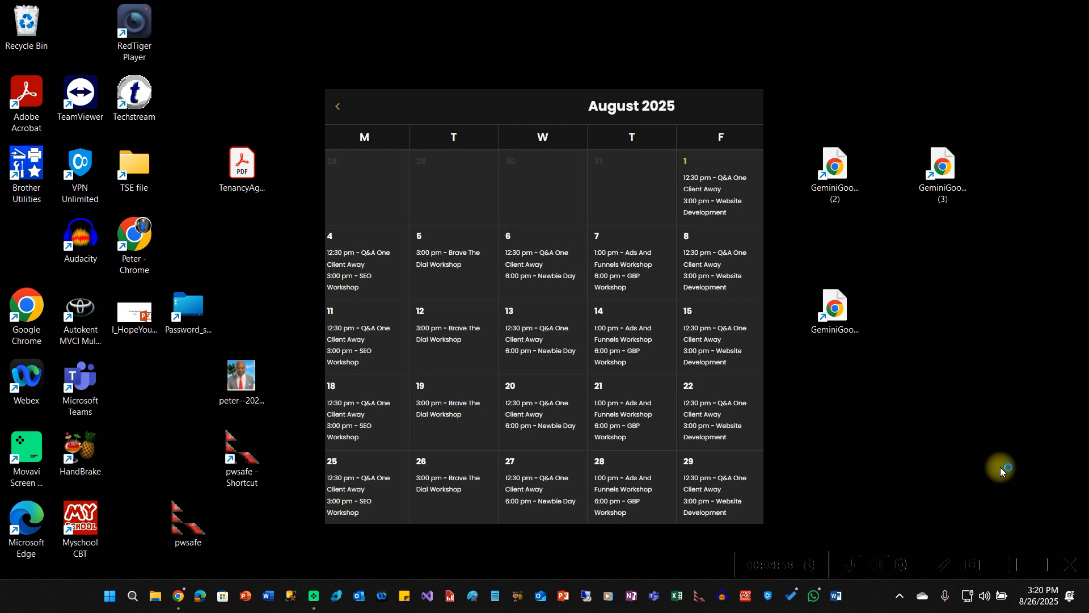
- Launch Command Prompt as administrator from Start search 'cma' and enter 'sqlplus / as sysdba'
key(super)
text(cma)
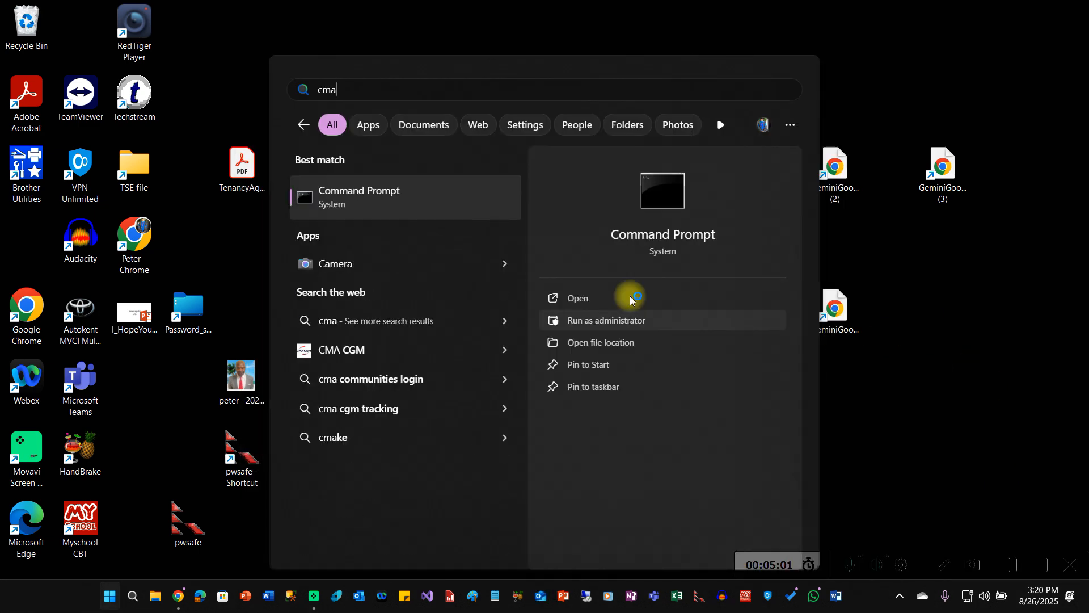
right_click(454, 192)
click(510, 215)
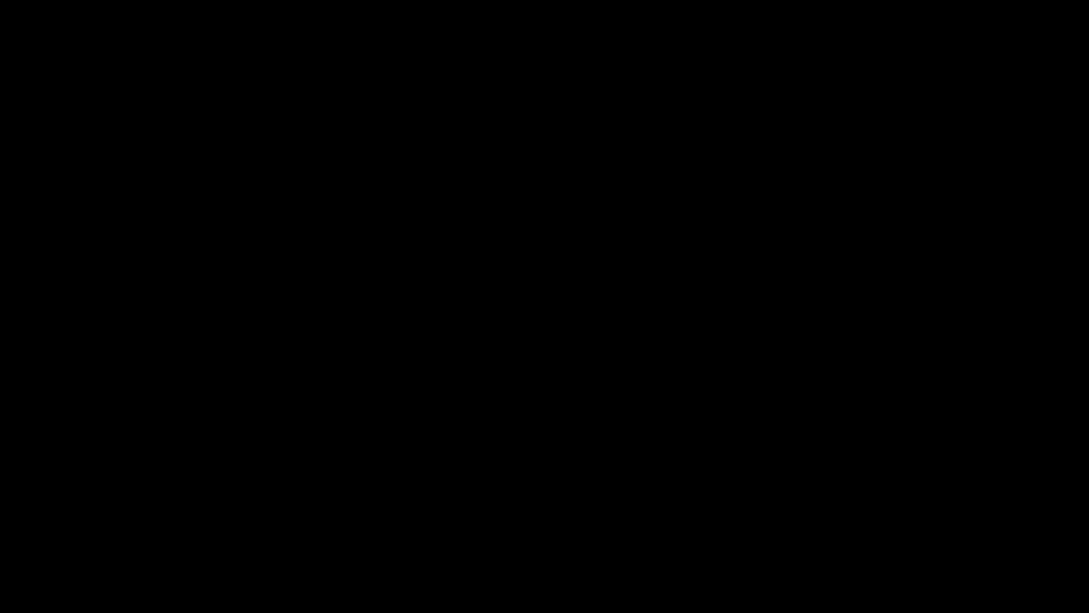
click(480, 405)
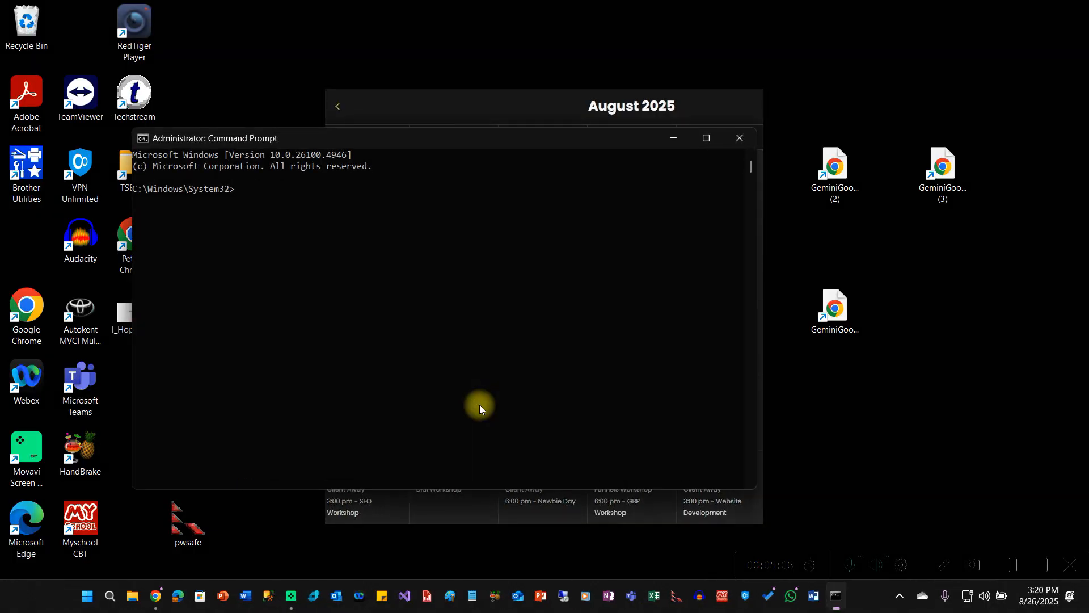
text(sqlplus / as sysdba)
- Run sqlplus / as sysdba, and after ORA-12560 set ORACLE_SID=XE to connect to 21c XE
key(Return)
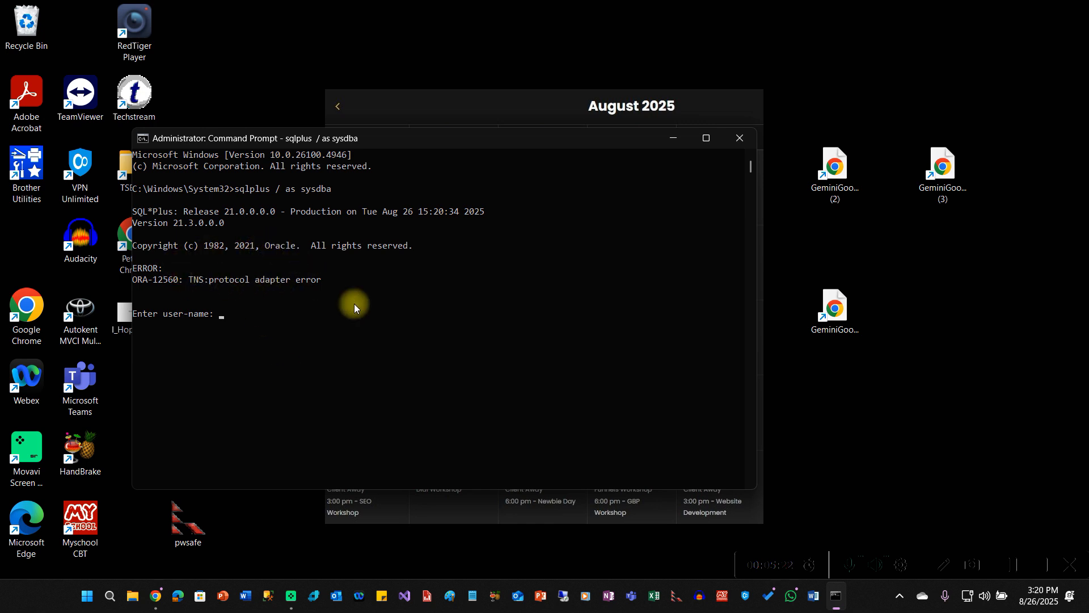
click(1014, 571)
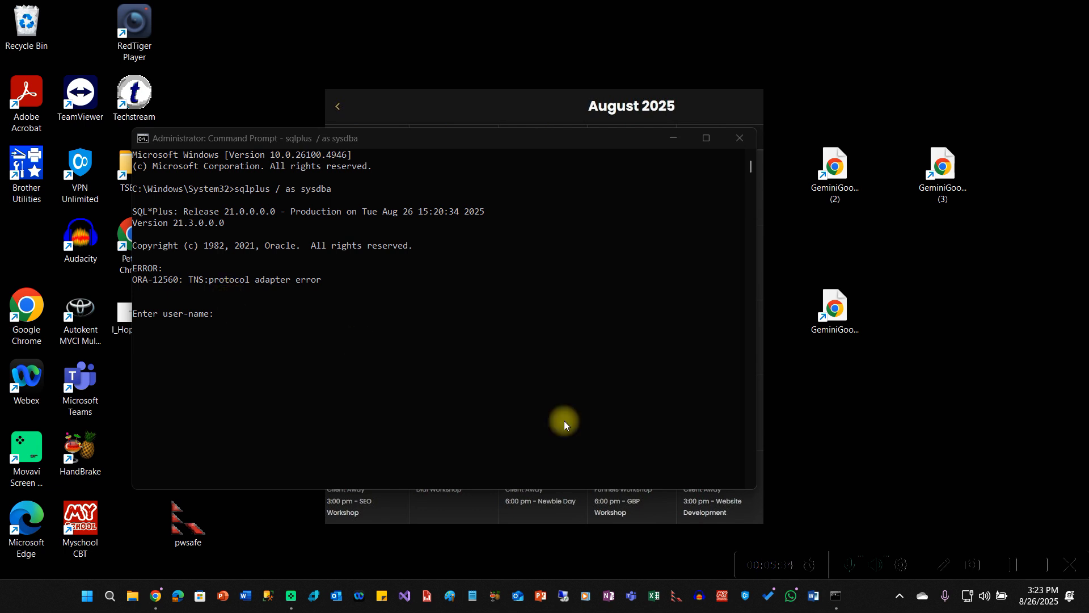
click(1012, 567)
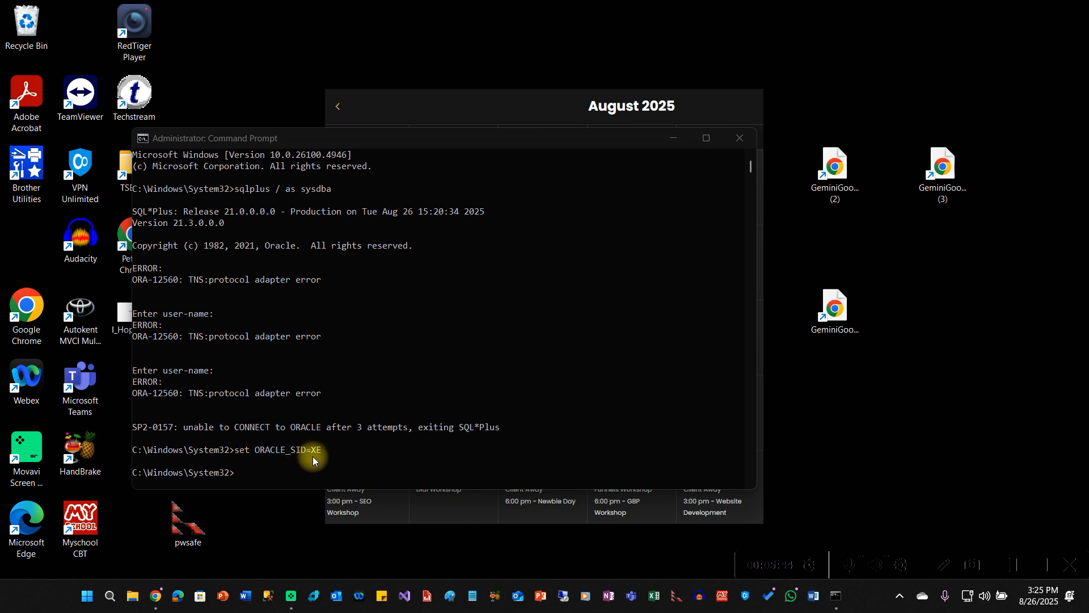
click(1009, 567)
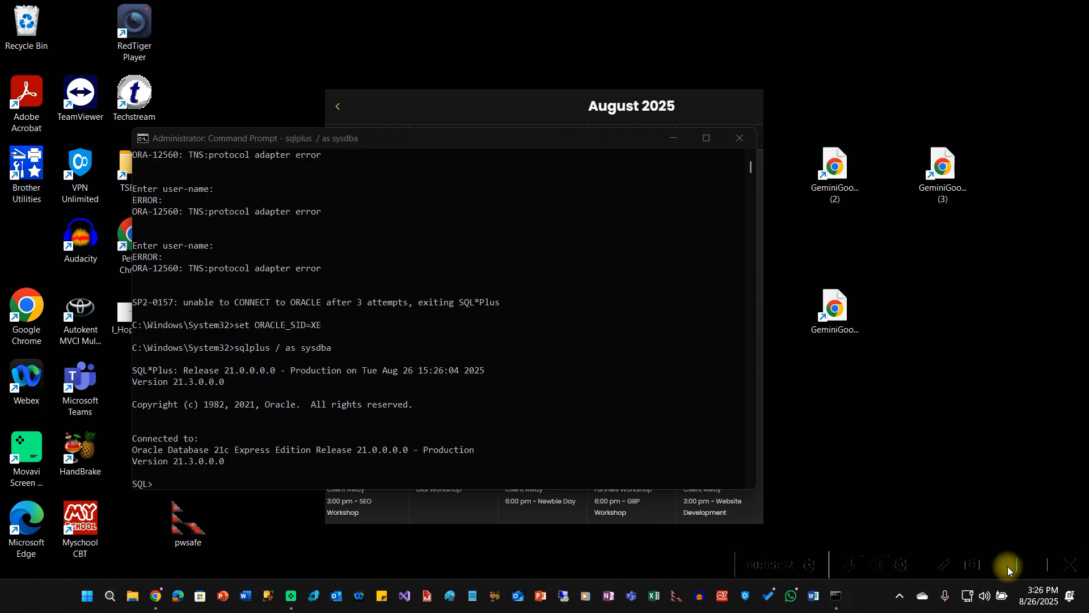